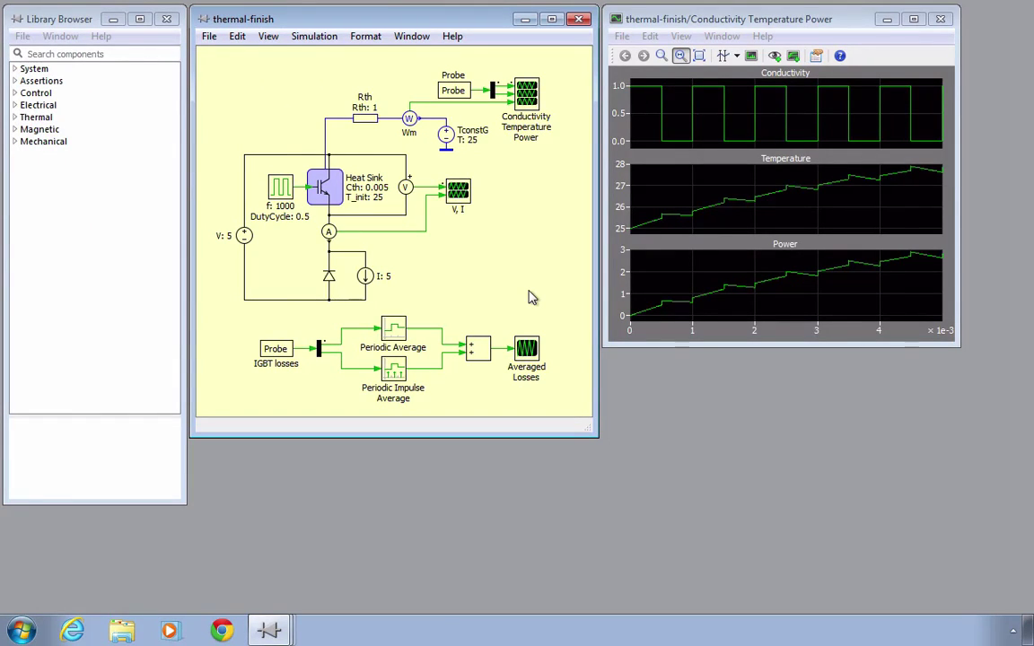
Expand the Thermal category in the Library Browser and scroll through its components.
{"action": "left_click", "coordinate": [15, 117]}
{"action": "left_click_drag", "start_coordinate": [174, 152], "coordinate": [175, 239]}
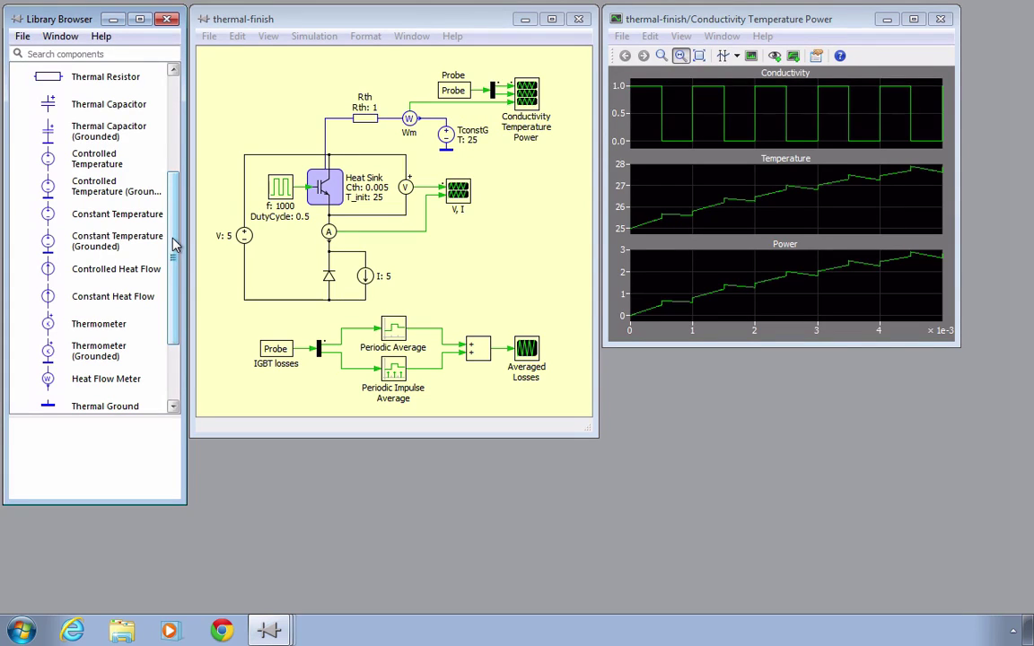
Set the IGBT's thermal description to Detailed_IGBT from the library and open it in the editor.
{"action": "double_click", "coordinate": [323, 191]}
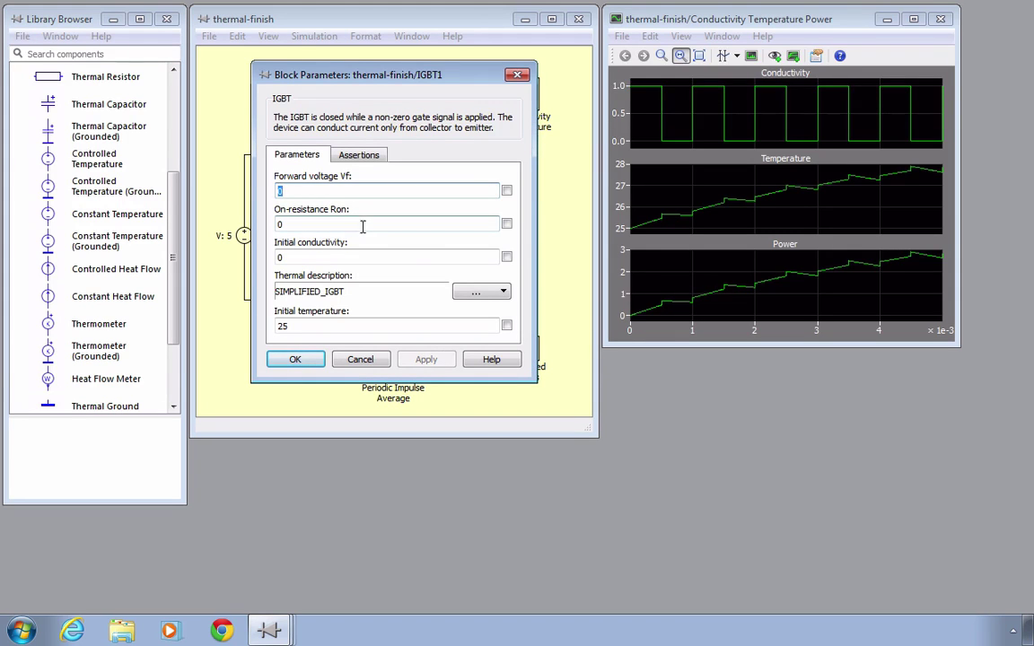
{"action": "left_click", "coordinate": [502, 293]}
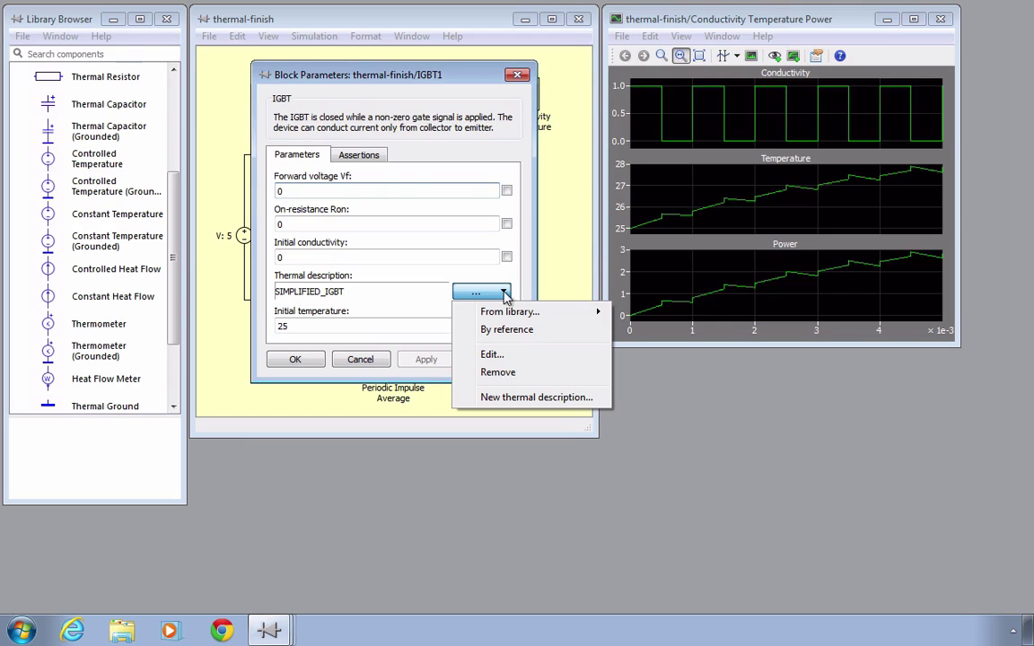
{"action": "mouse_move", "coordinate": [544, 313]}
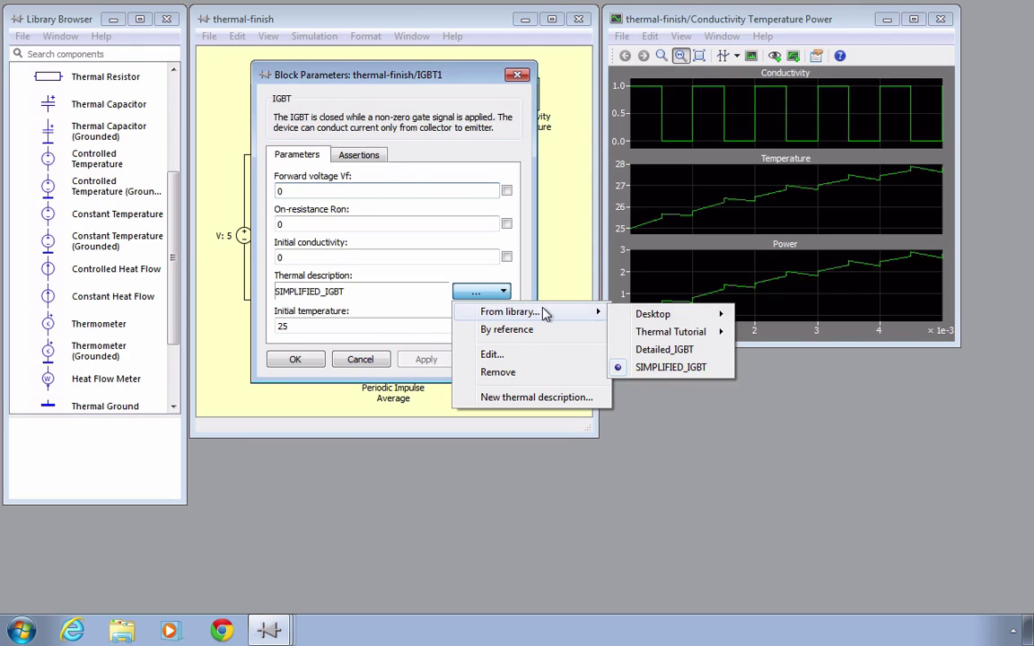
{"action": "left_click", "coordinate": [717, 354]}
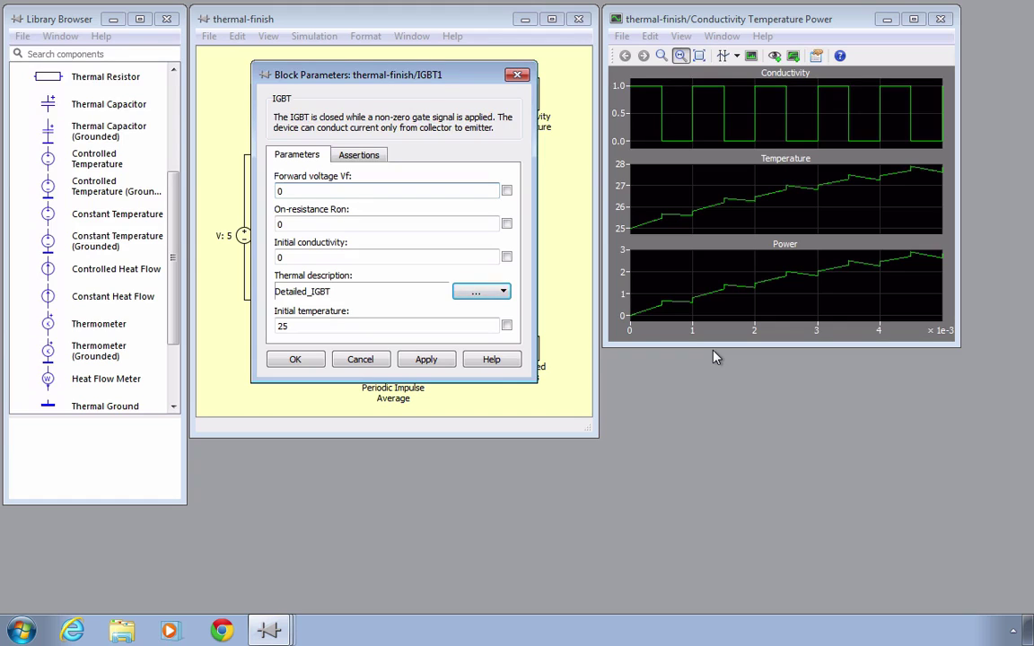
{"action": "left_click", "coordinate": [503, 291]}
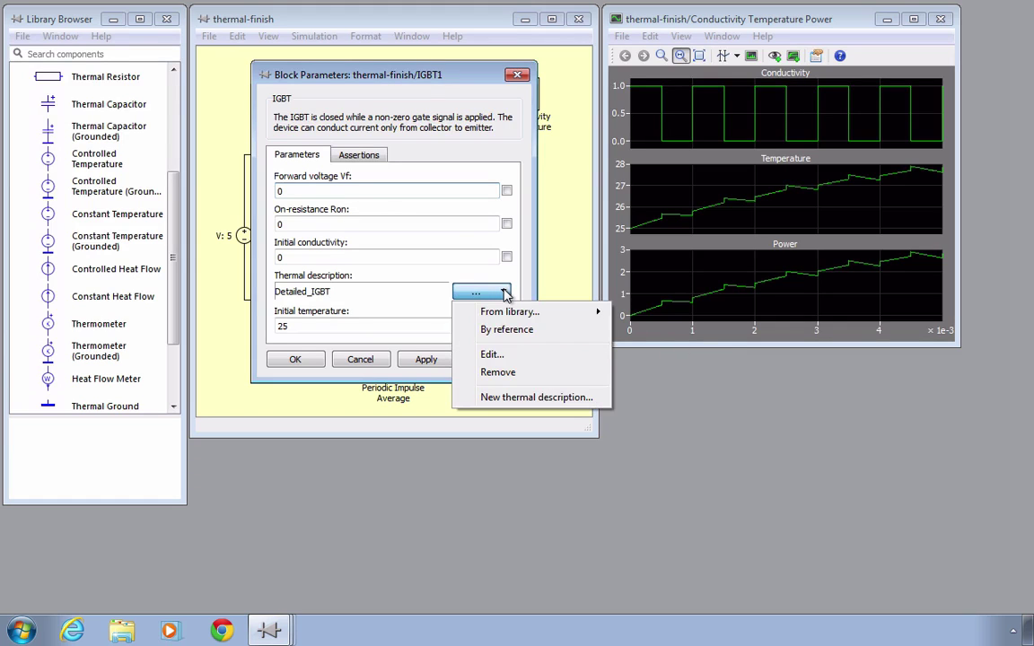
{"action": "left_click", "coordinate": [556, 354]}
Widen the Detailed_IGBT editor and review turn-off losses, then conduction curves of 2, 3 and 4 V.
{"action": "left_click_drag", "start_coordinate": [574, 348], "coordinate": [592, 349]}
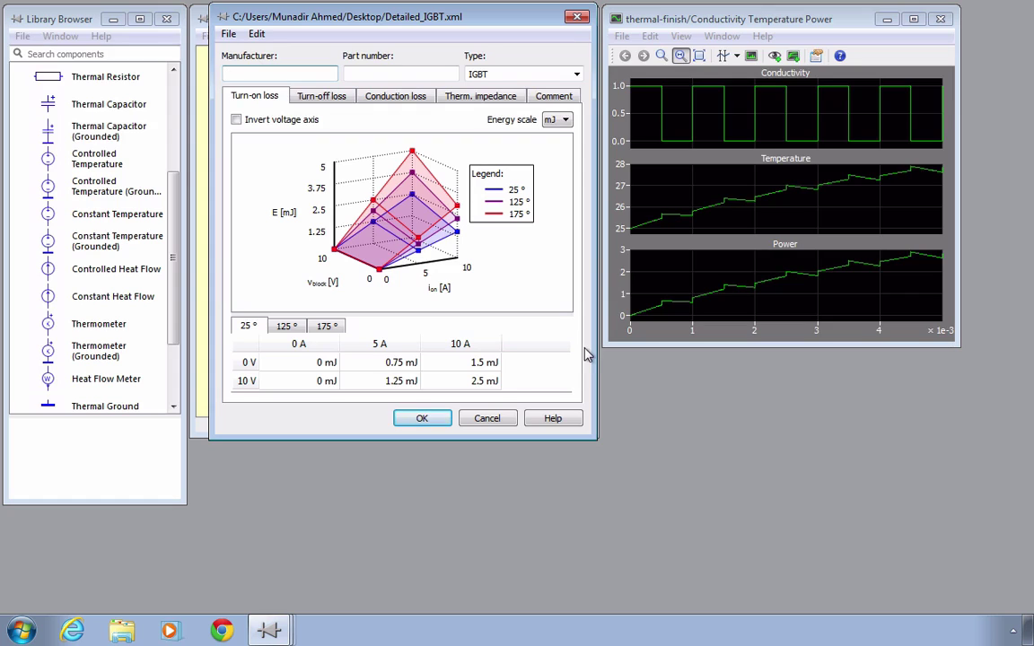
{"action": "left_click", "coordinate": [350, 96]}
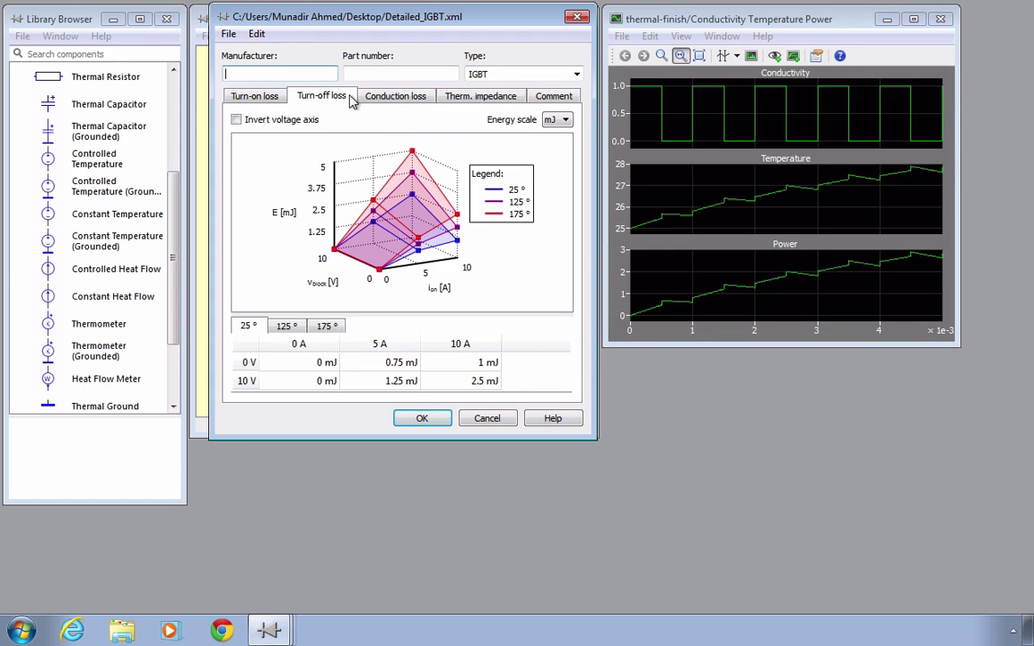
{"action": "left_click", "coordinate": [428, 98]}
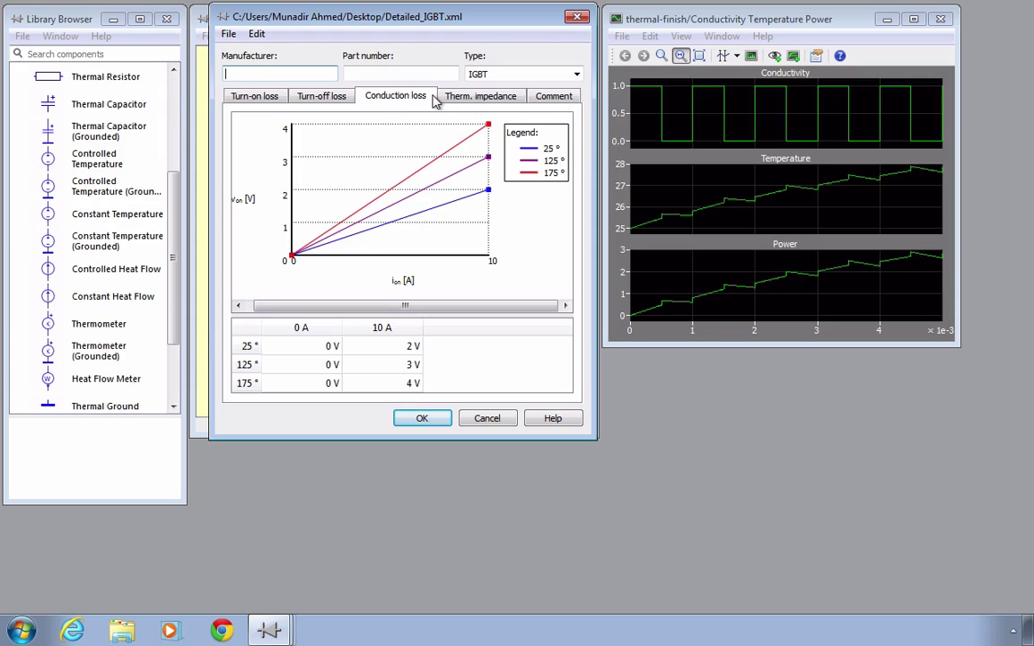
Check the thermal impedance (R 0.5 K/W, C 0.001 J/K) and keep the Cauer type.
{"action": "left_click", "coordinate": [516, 100]}
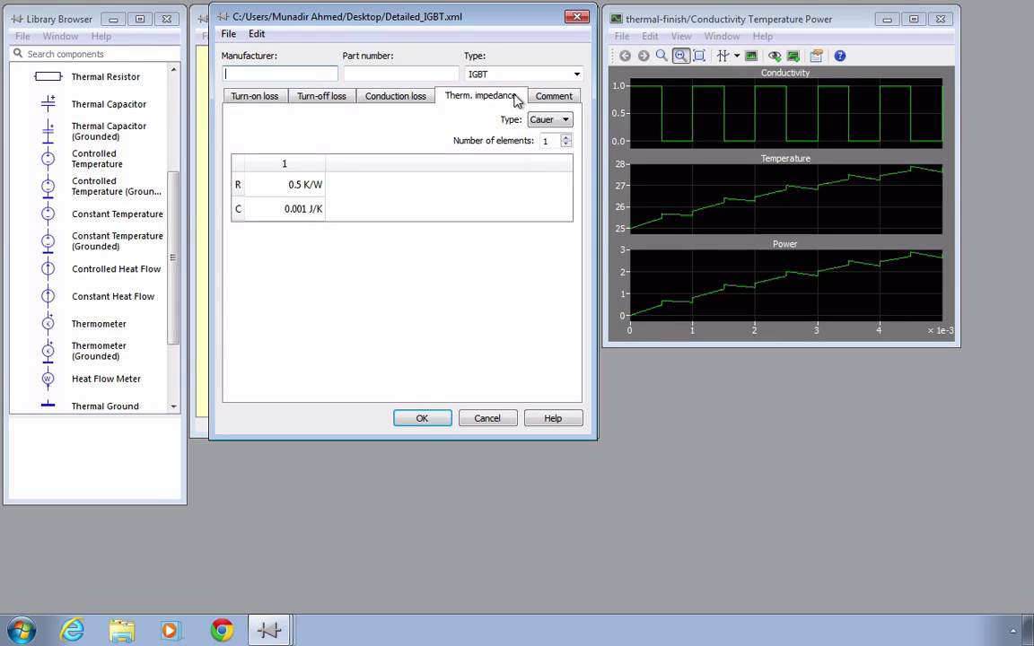
{"action": "left_click", "coordinate": [565, 121]}
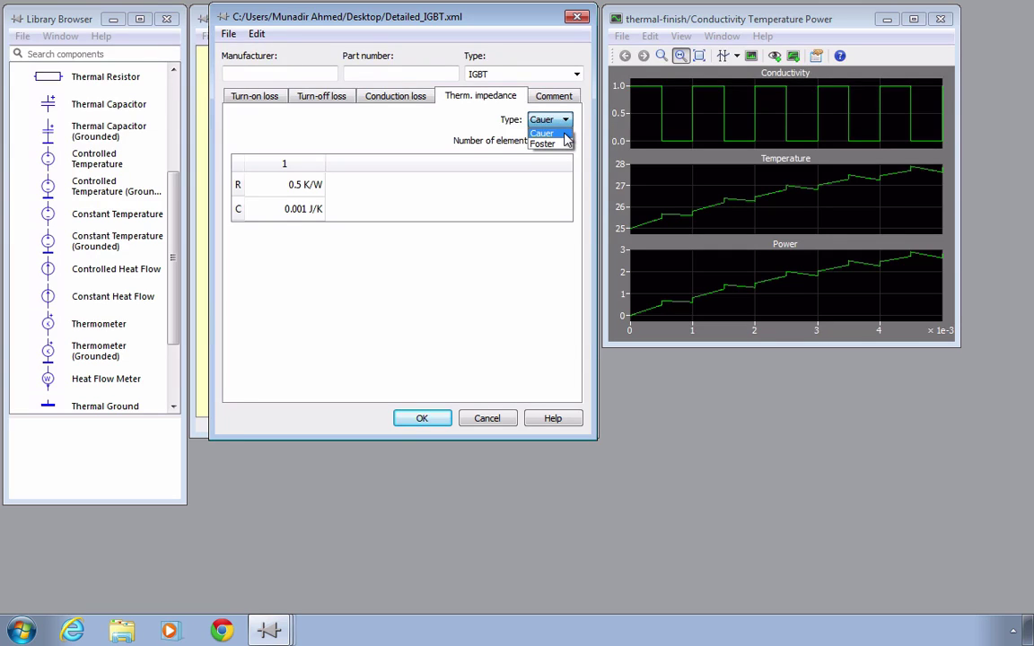
{"action": "left_click", "coordinate": [566, 135]}
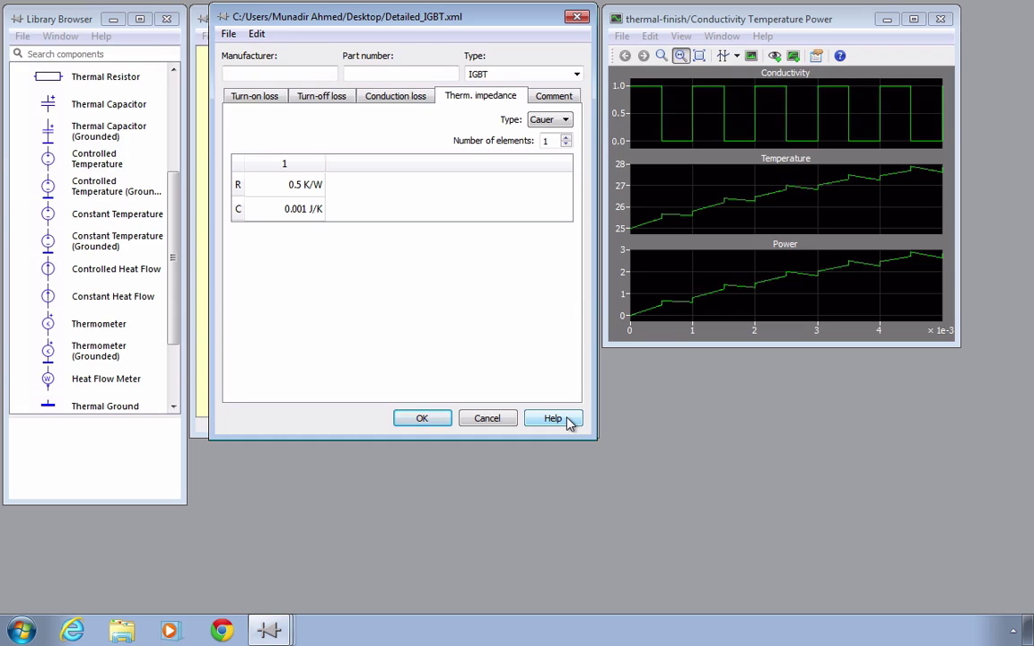
Apply the Detailed_IGBT description to the IGBT and rerun the simulation.
{"action": "left_click", "coordinate": [422, 419]}
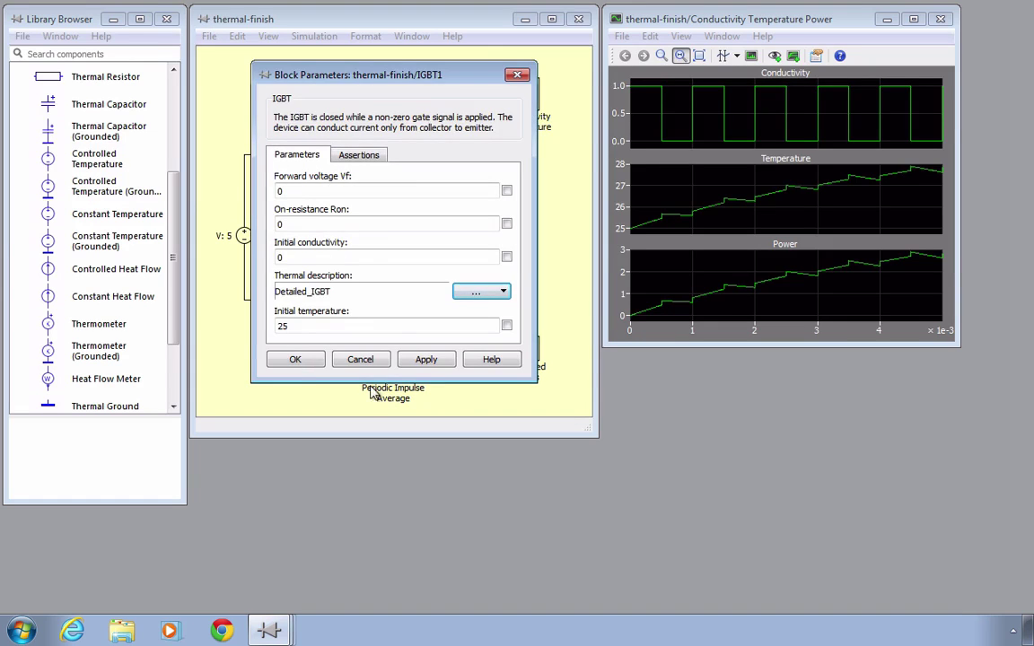
{"action": "left_click", "coordinate": [284, 359]}
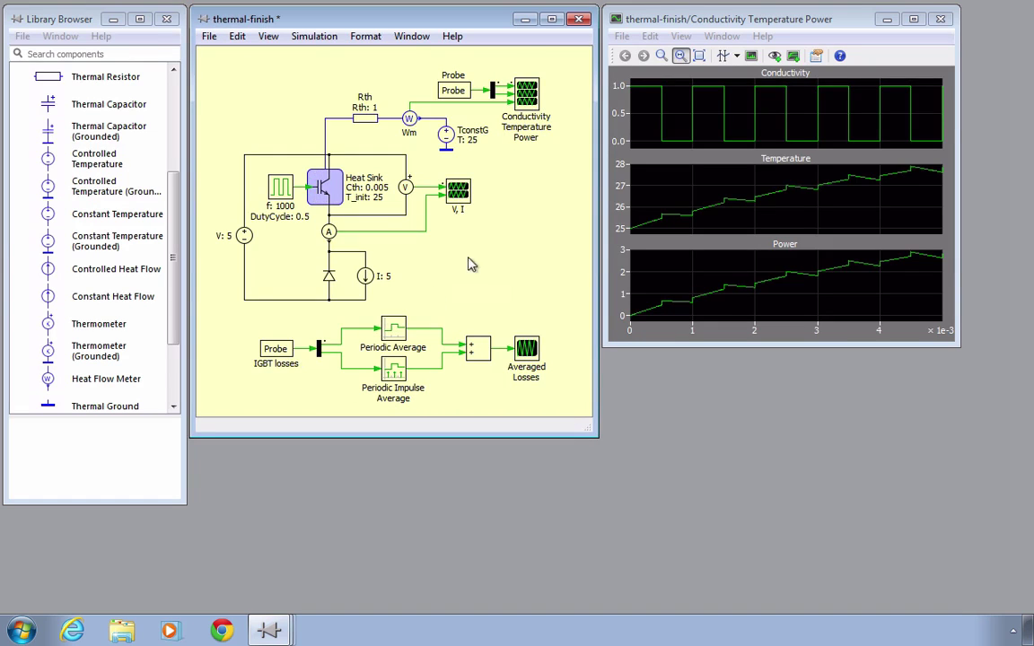
{"action": "left_click", "coordinate": [303, 39]}
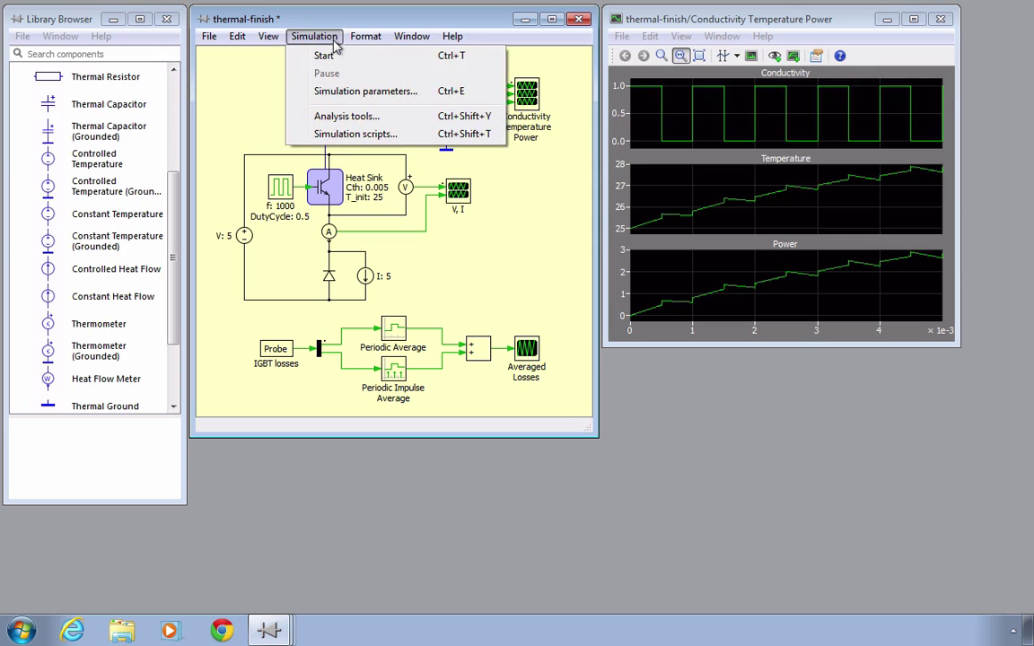
{"action": "left_click", "coordinate": [348, 53]}
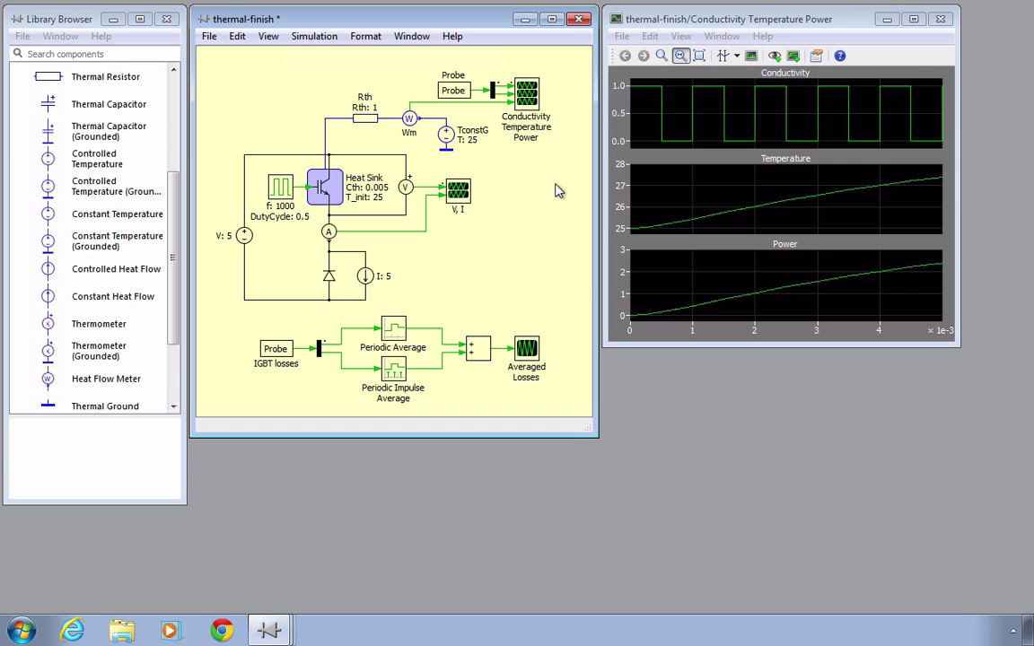
Read the scope's temperature, about 27.39 at 0.005 s, then return to the schematic.
{"action": "left_click", "coordinate": [938, 176]}
{"action": "mouse_move", "coordinate": [941, 177]}
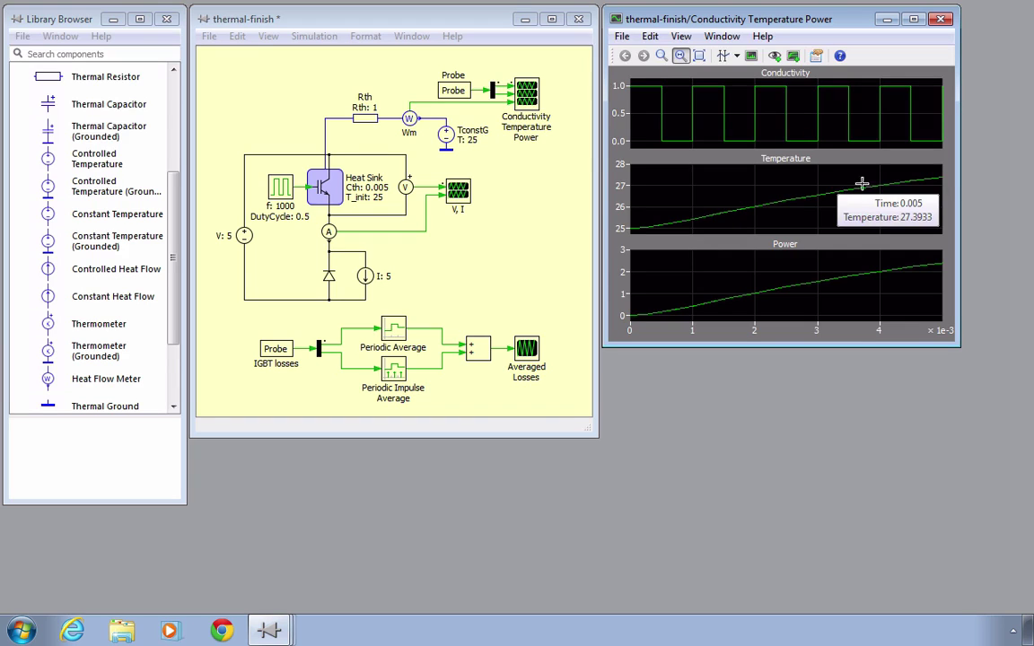
{"action": "left_click", "coordinate": [514, 224]}
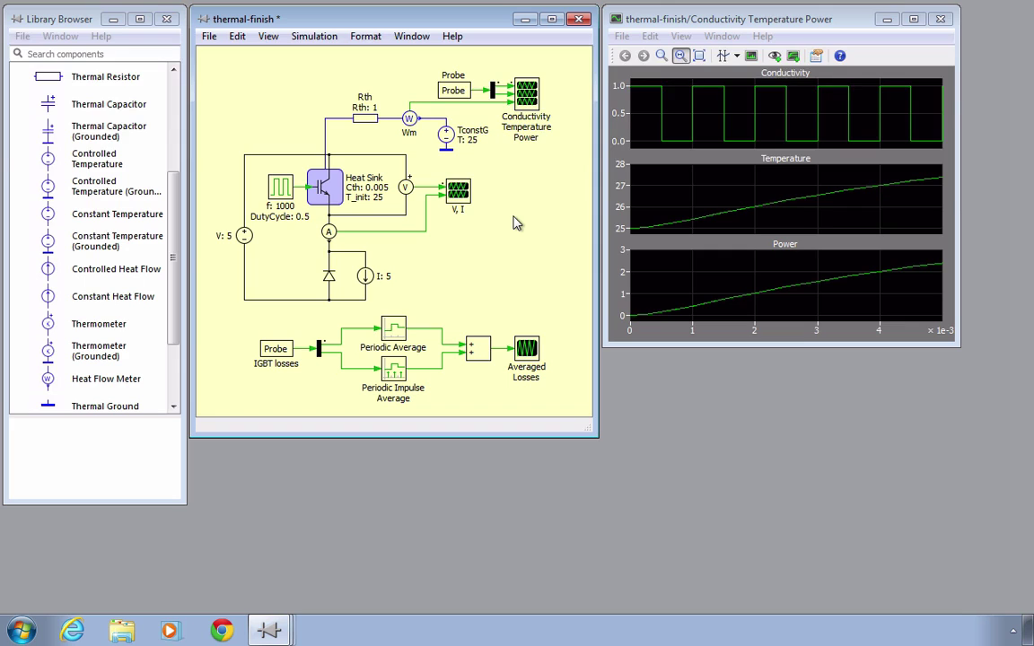
{"action": "left_click", "coordinate": [328, 42]}
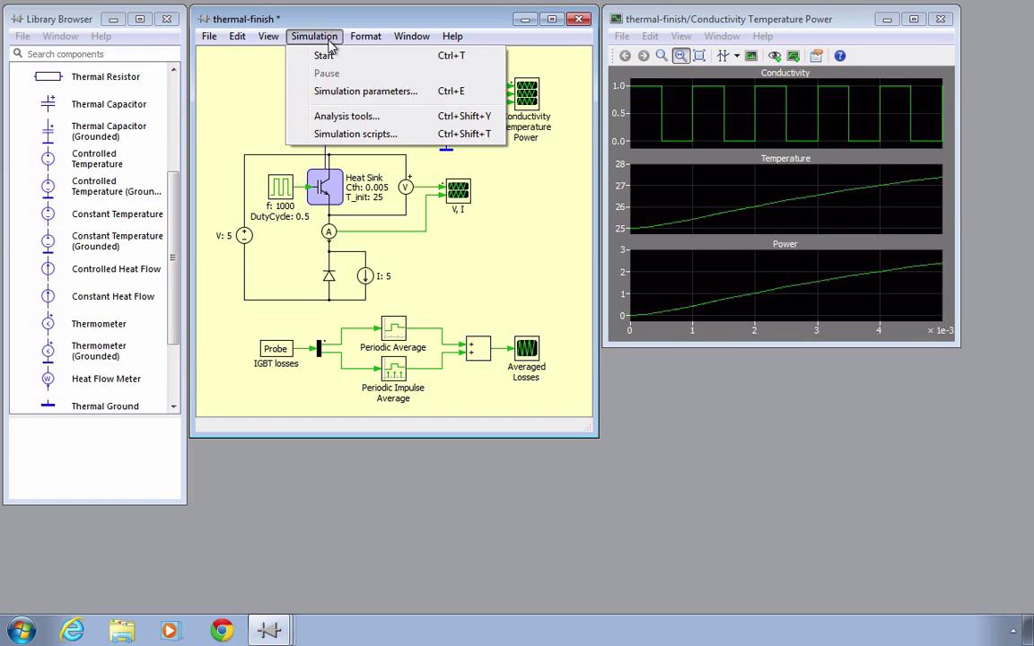
{"action": "left_click", "coordinate": [409, 92]}
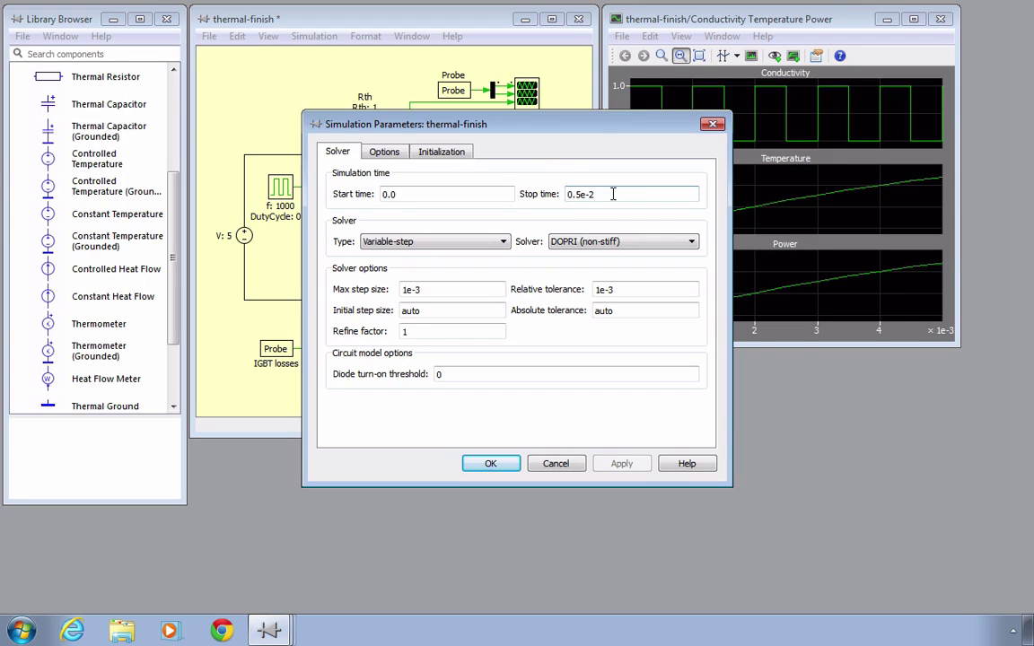
{"action": "left_click_drag", "start_coordinate": [594, 194], "coordinate": [560, 199]}
{"action": "type", "text": "100"}
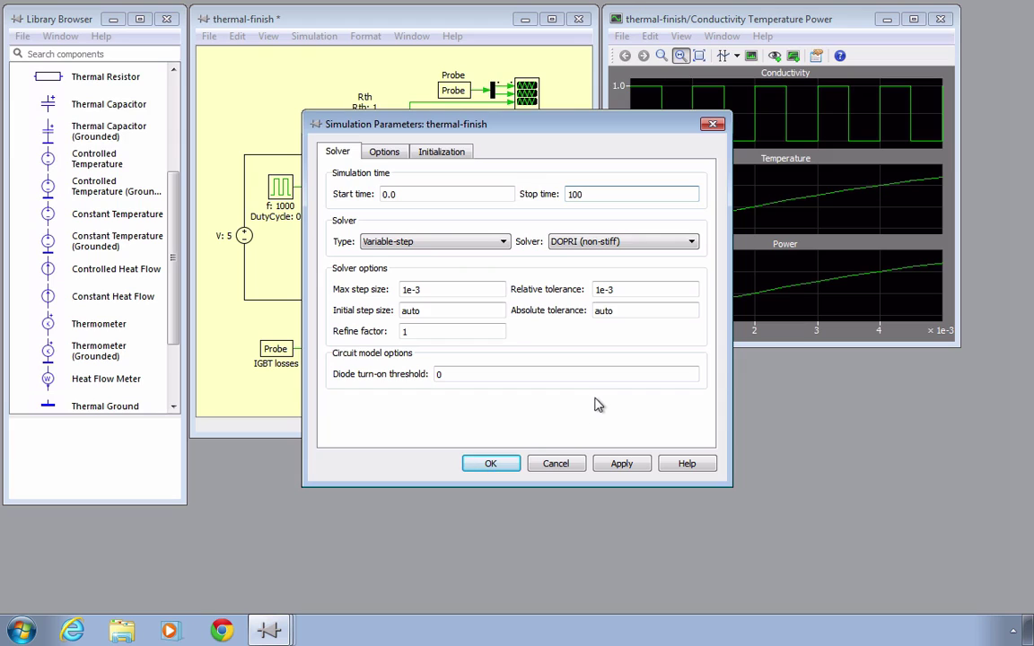
{"action": "left_click", "coordinate": [579, 464]}
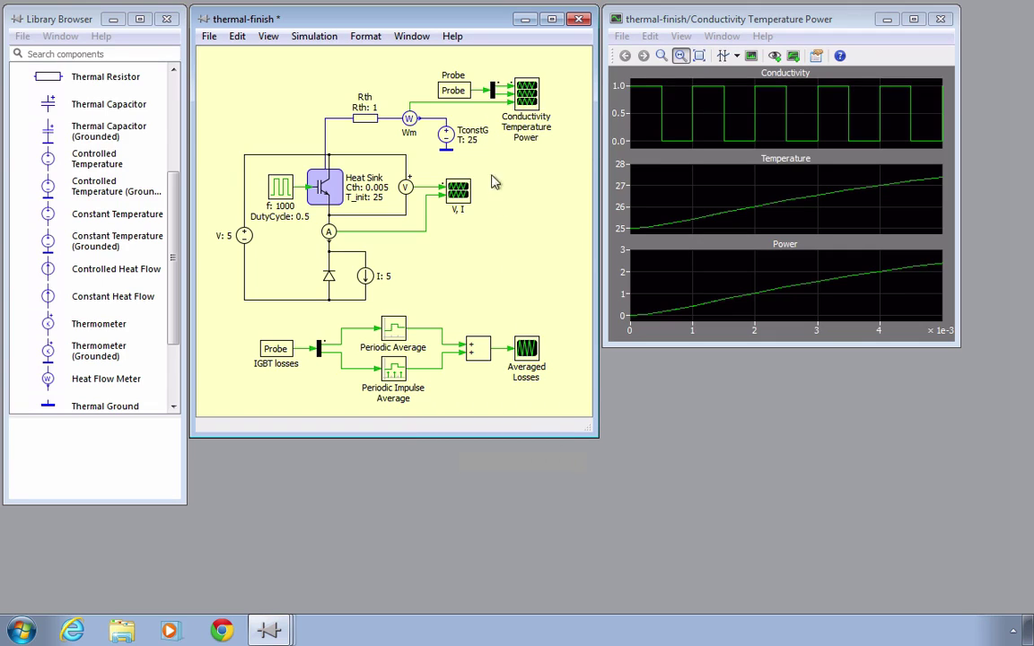
Open the Analysis Tools window and move it off the circuit.
{"action": "left_click", "coordinate": [325, 40]}
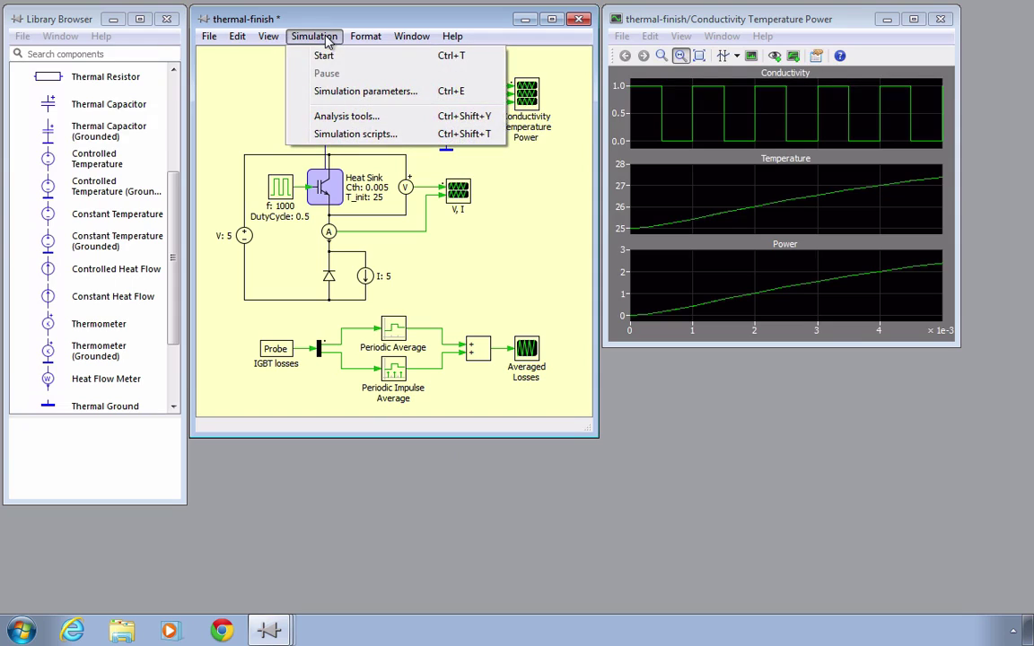
{"action": "left_click", "coordinate": [404, 117]}
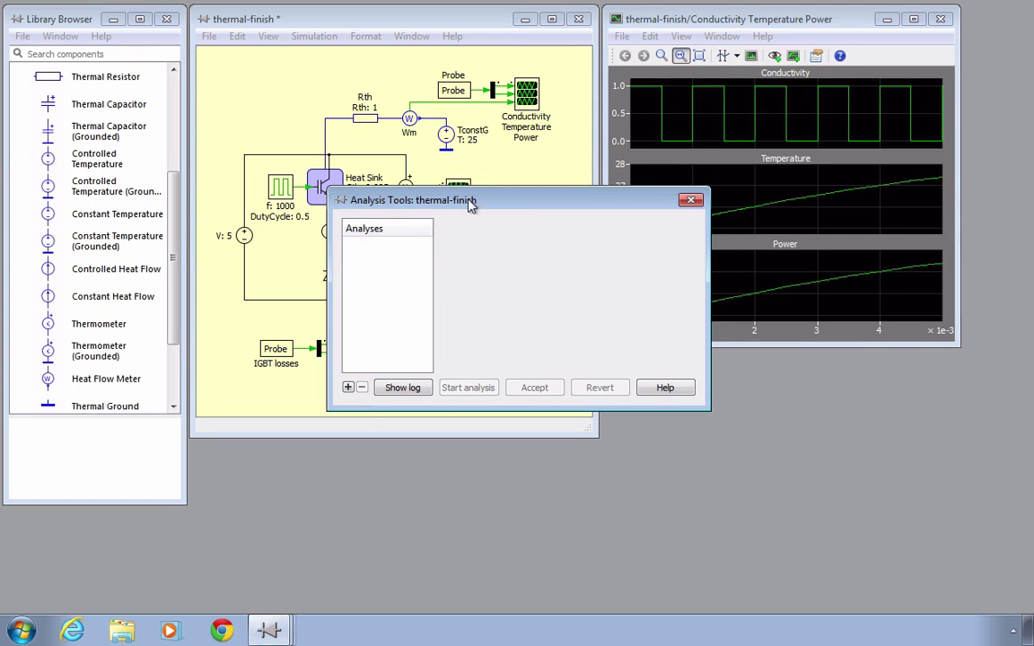
{"action": "left_click_drag", "start_coordinate": [489, 204], "coordinate": [356, 363]}
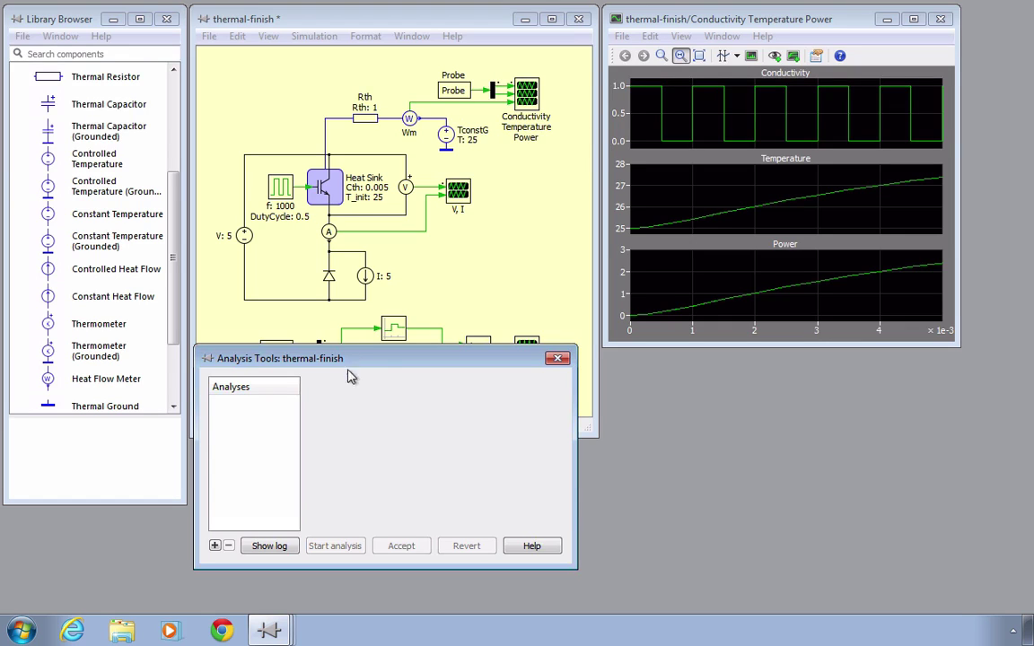
Add a Steady-State Analysis with system period 1e-3 and 5 final cycles shown.
{"action": "left_click", "coordinate": [215, 547]}
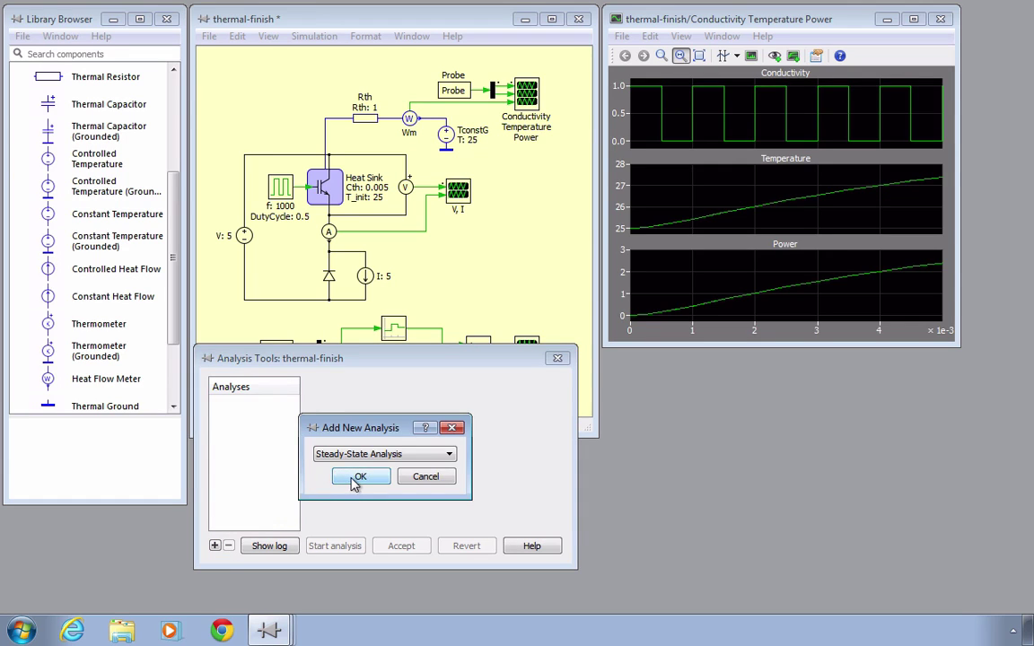
{"action": "left_click", "coordinate": [358, 477]}
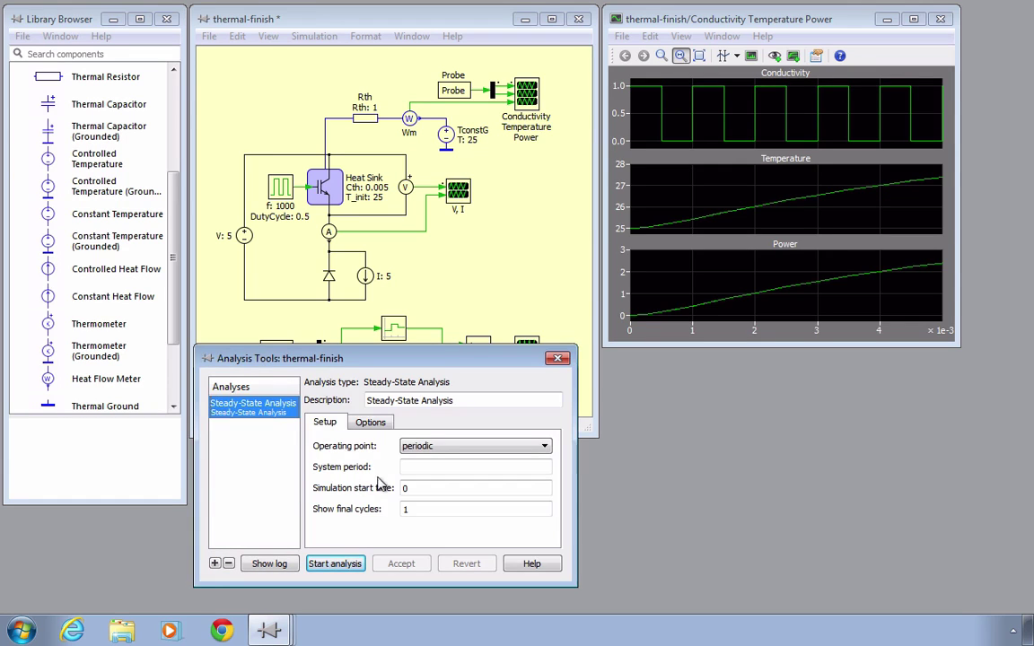
{"action": "left_click", "coordinate": [411, 466]}
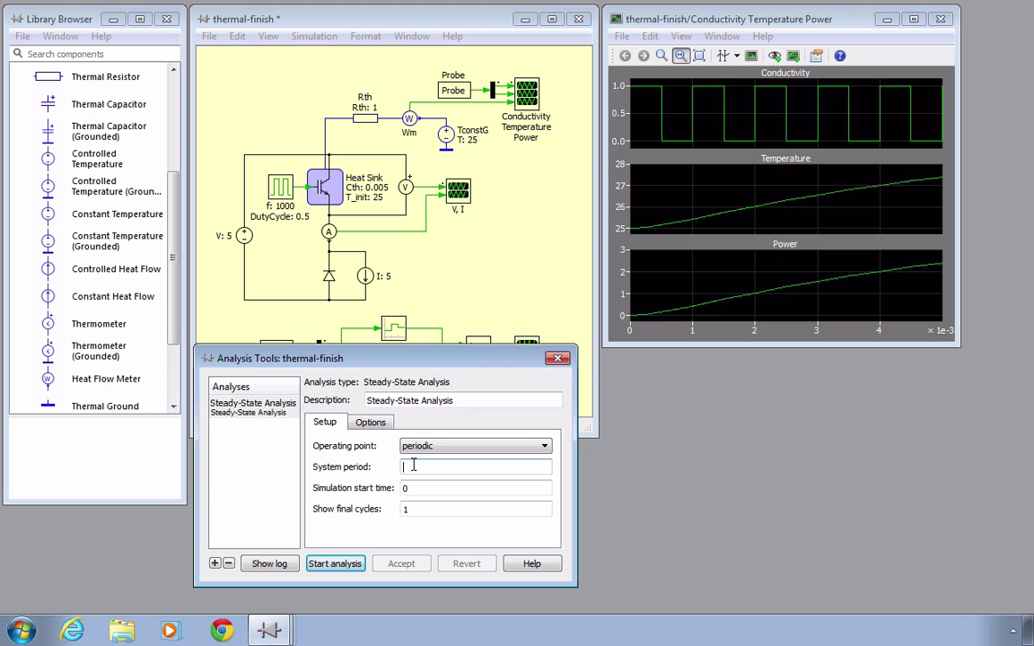
{"action": "type", "text": "1e"}
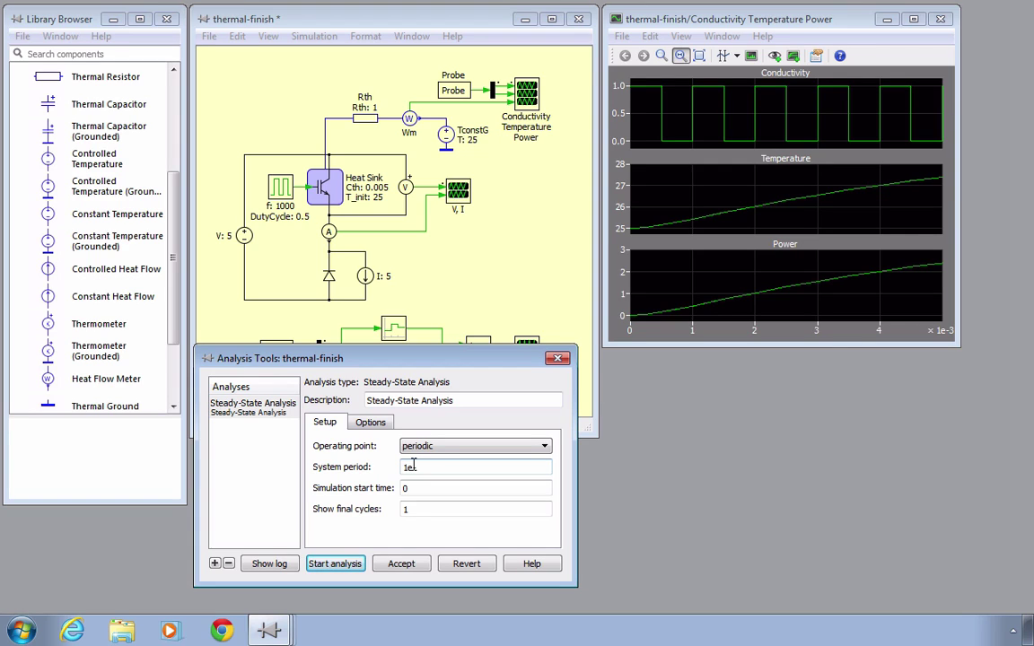
{"action": "type", "text": "-3"}
{"action": "key", "text": "Tab"}
{"action": "key", "text": "Tab"}
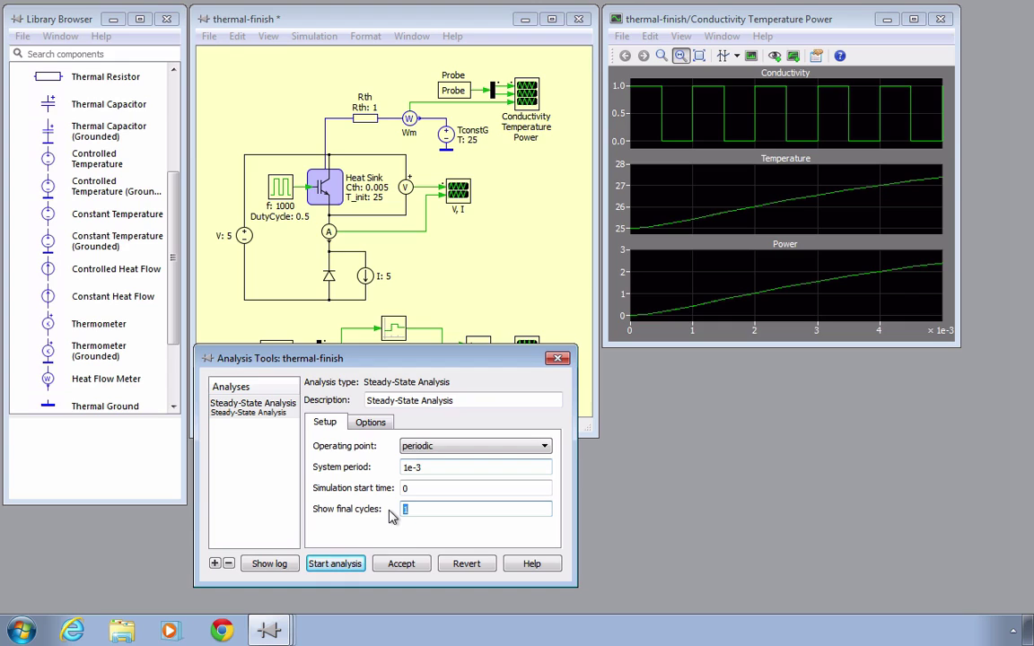
{"action": "type", "text": "5"}
{"action": "left_click", "coordinate": [386, 563]}
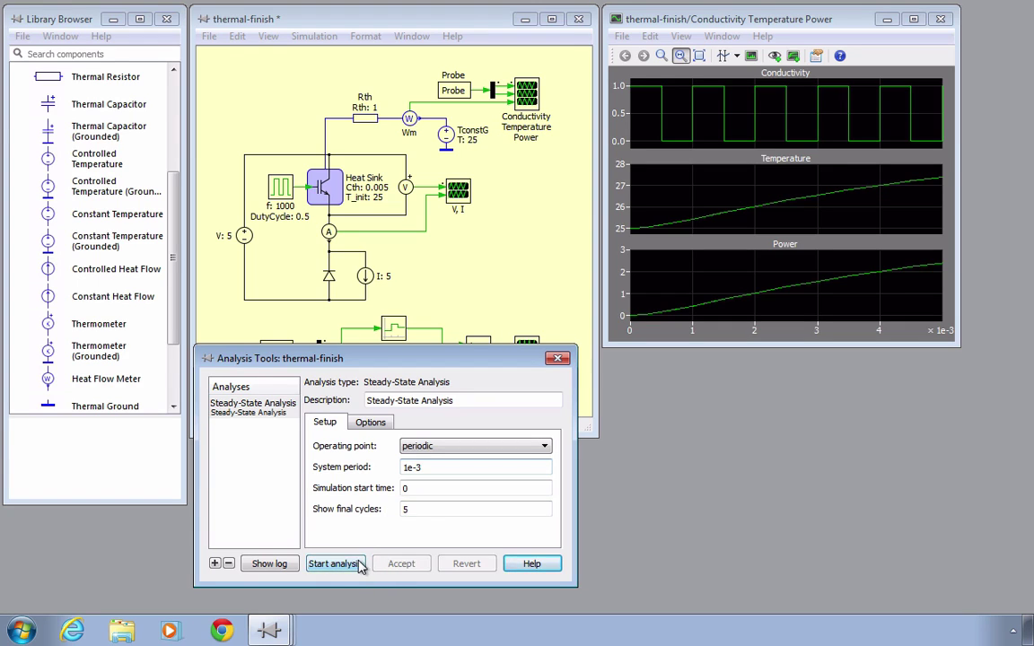
Run the steady-state analysis (temperature about 29.62–29.65, power about 4.62–4.65), then close Analysis Tools.
{"action": "left_click", "coordinate": [356, 563]}
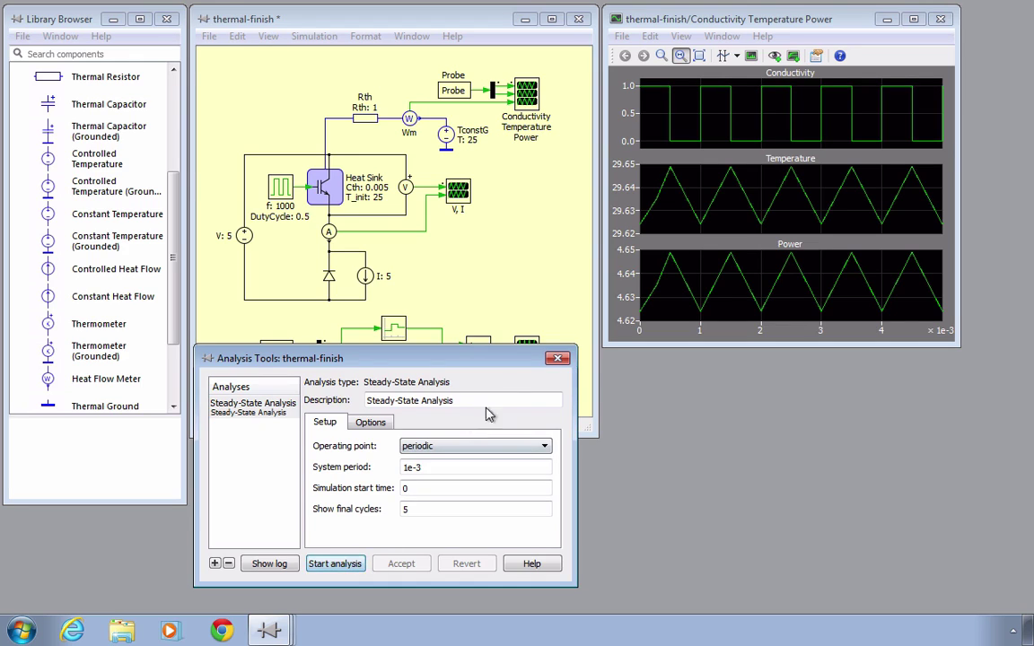
{"action": "left_click", "coordinate": [558, 358]}
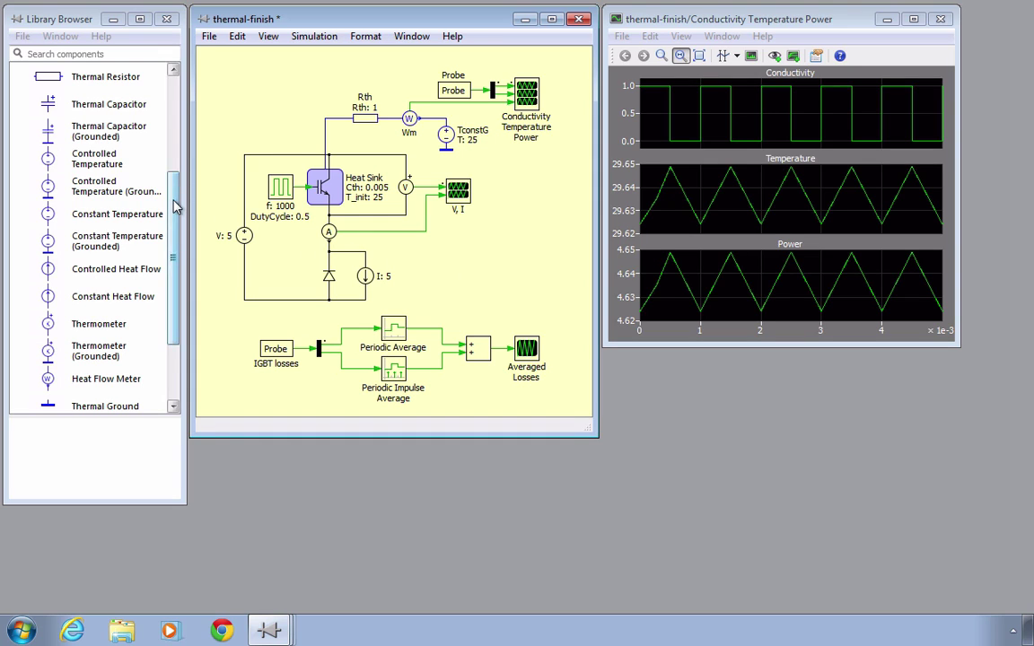
Expand Control > Filters and read the Periodic Average and Periodic Impulse Average descriptions.
{"action": "left_click_drag", "start_coordinate": [176, 206], "coordinate": [176, 150]}
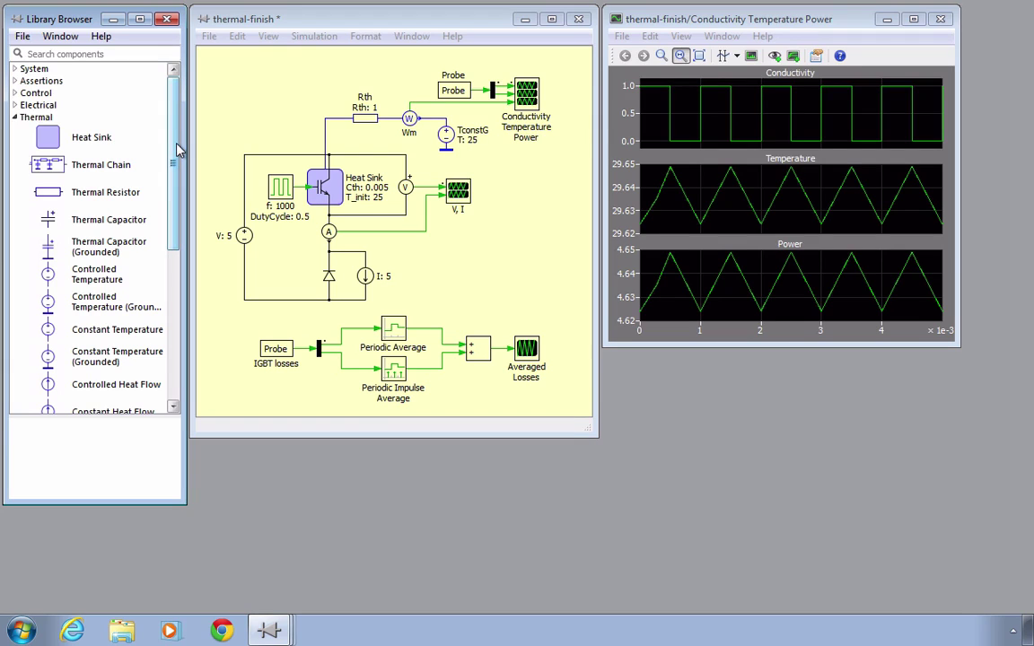
{"action": "left_click", "coordinate": [14, 94]}
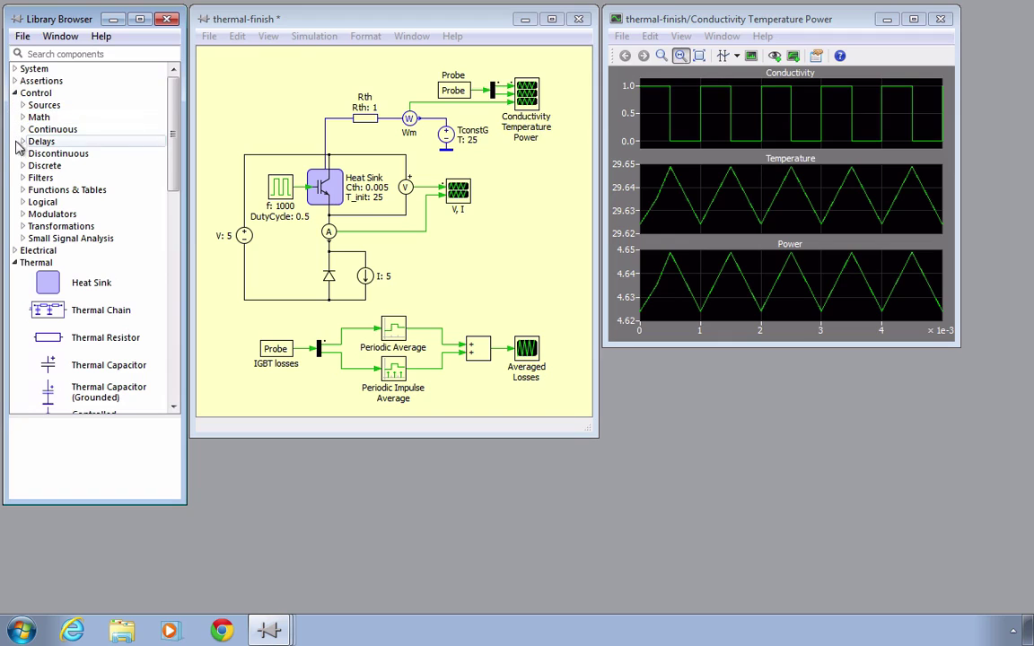
{"action": "left_click", "coordinate": [22, 179]}
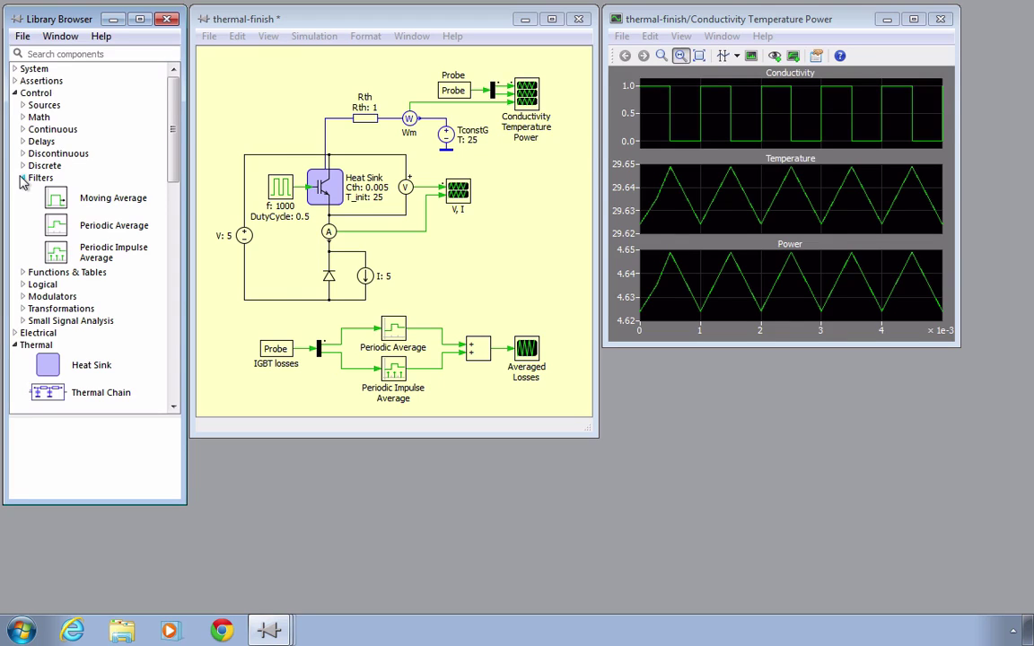
{"action": "left_click", "coordinate": [156, 230]}
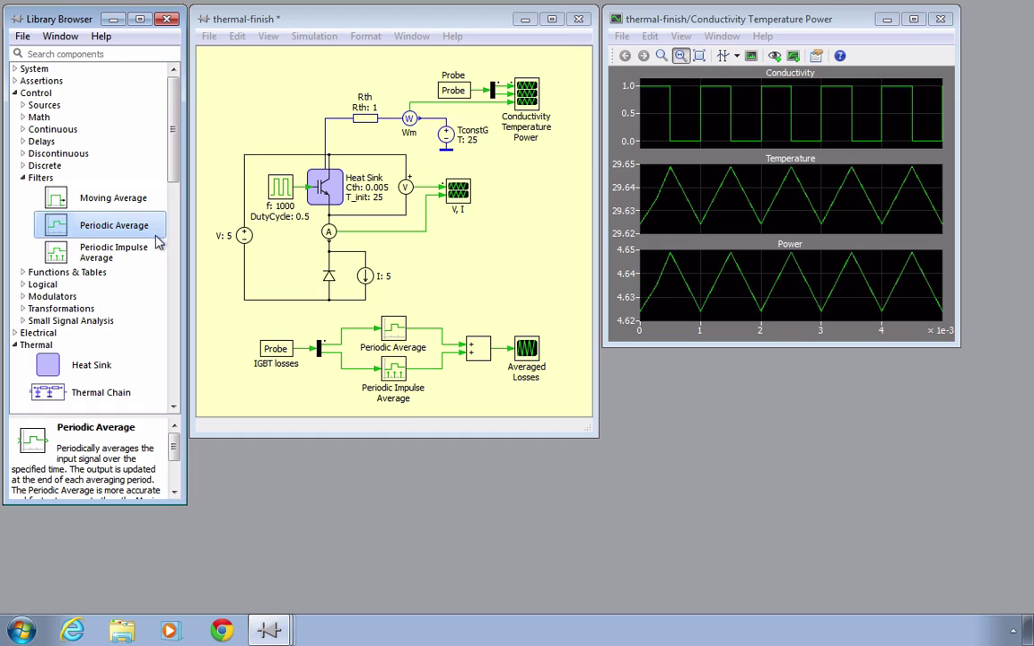
{"action": "left_click", "coordinate": [153, 251]}
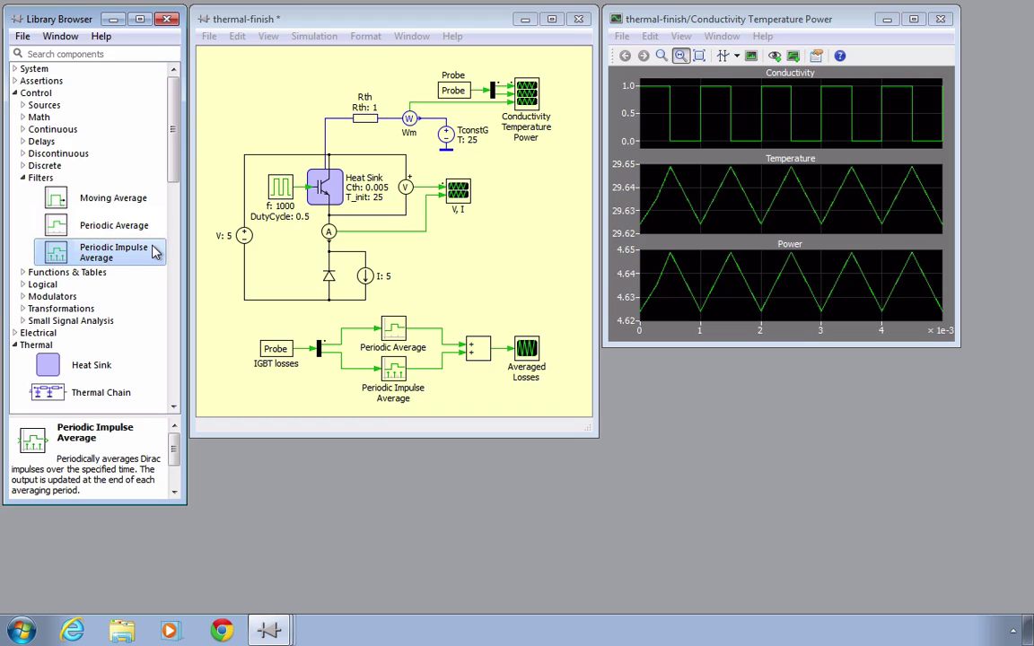
{"action": "left_click", "coordinate": [282, 354]}
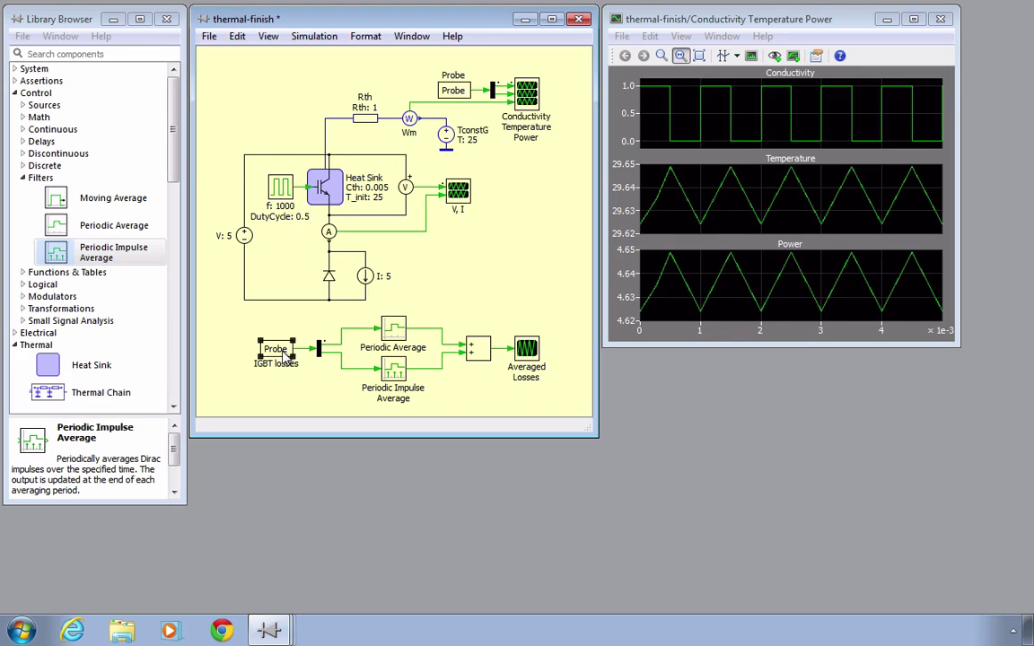
{"action": "double_click", "coordinate": [281, 353]}
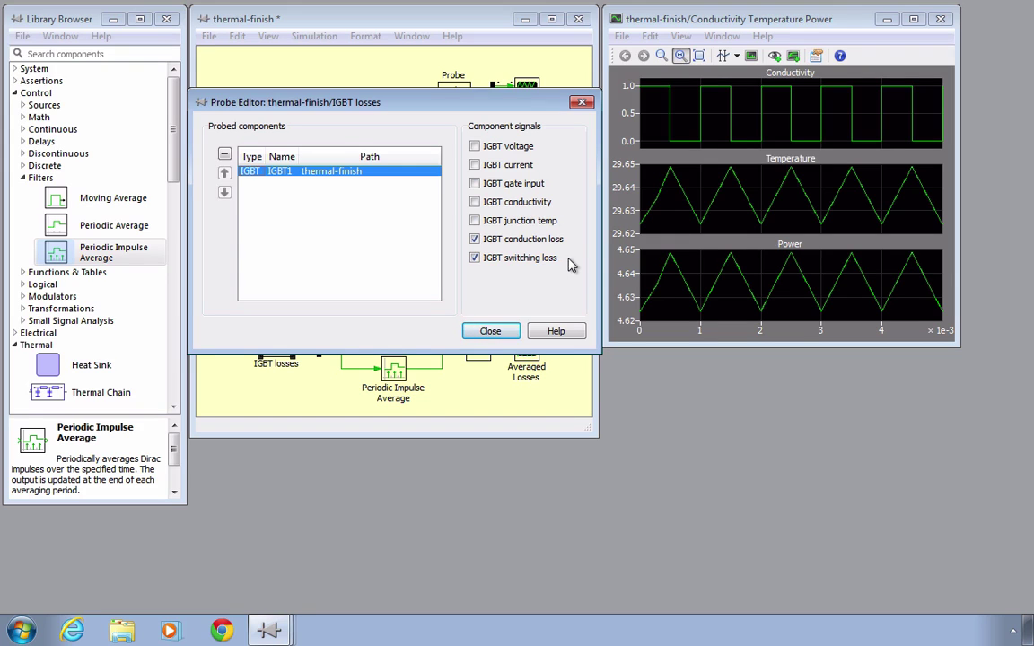
{"action": "left_click", "coordinate": [494, 332]}
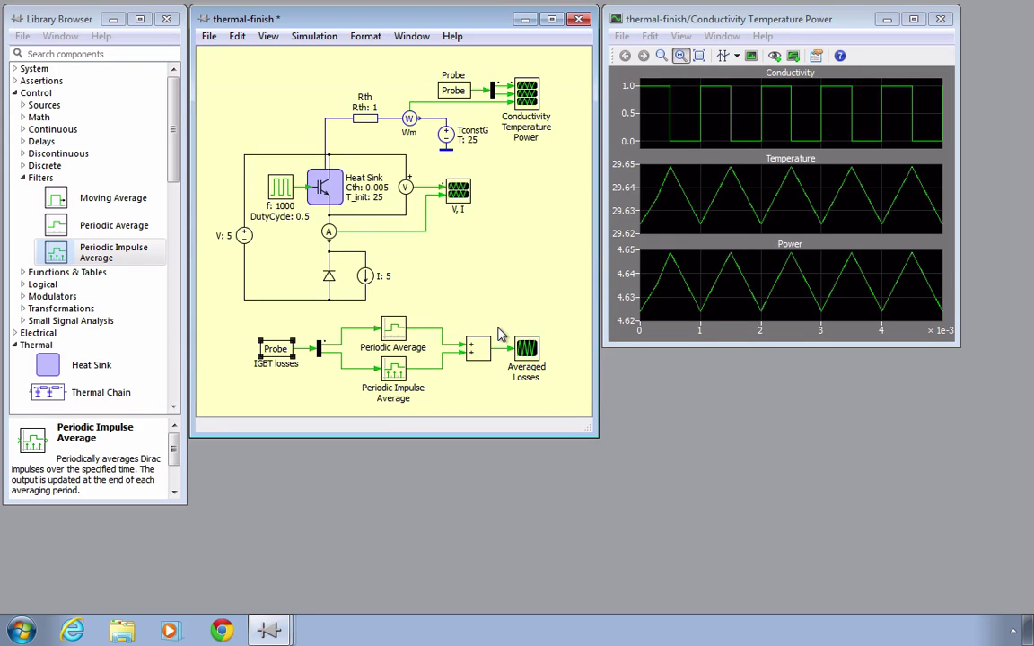
{"action": "left_click", "coordinate": [406, 287]}
{"action": "double_click", "coordinate": [393, 328]}
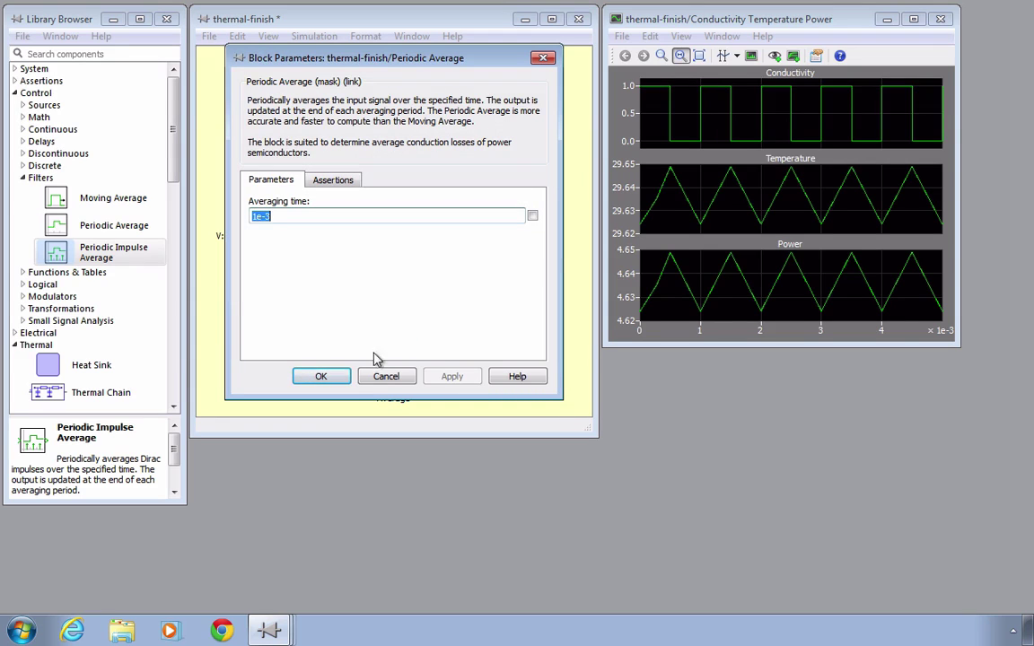
{"action": "left_click", "coordinate": [345, 376]}
{"action": "left_click", "coordinate": [395, 373]}
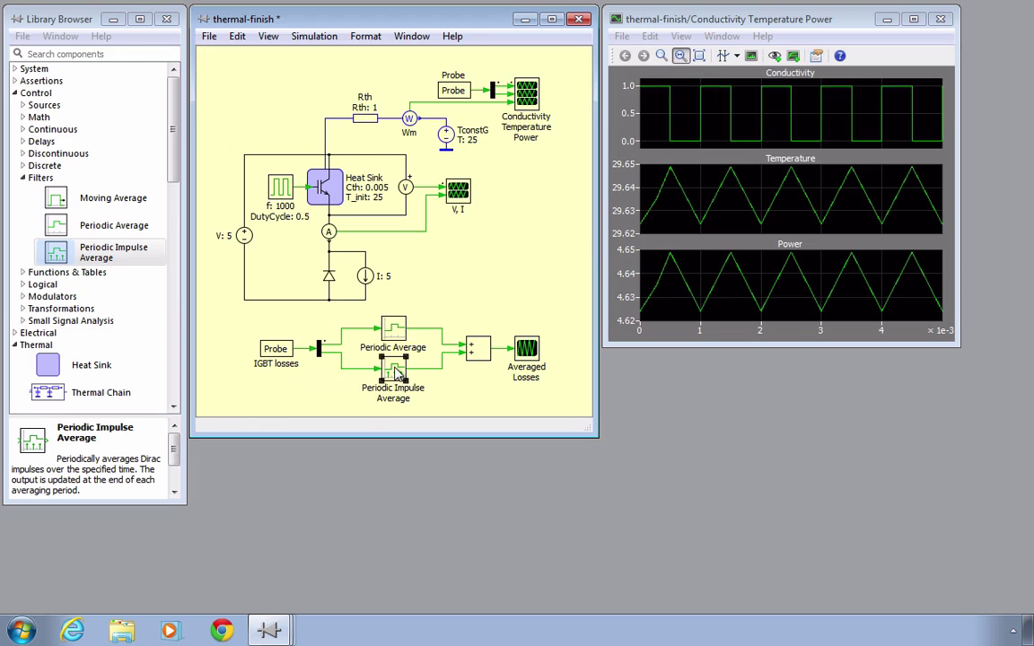
{"action": "double_click", "coordinate": [395, 373]}
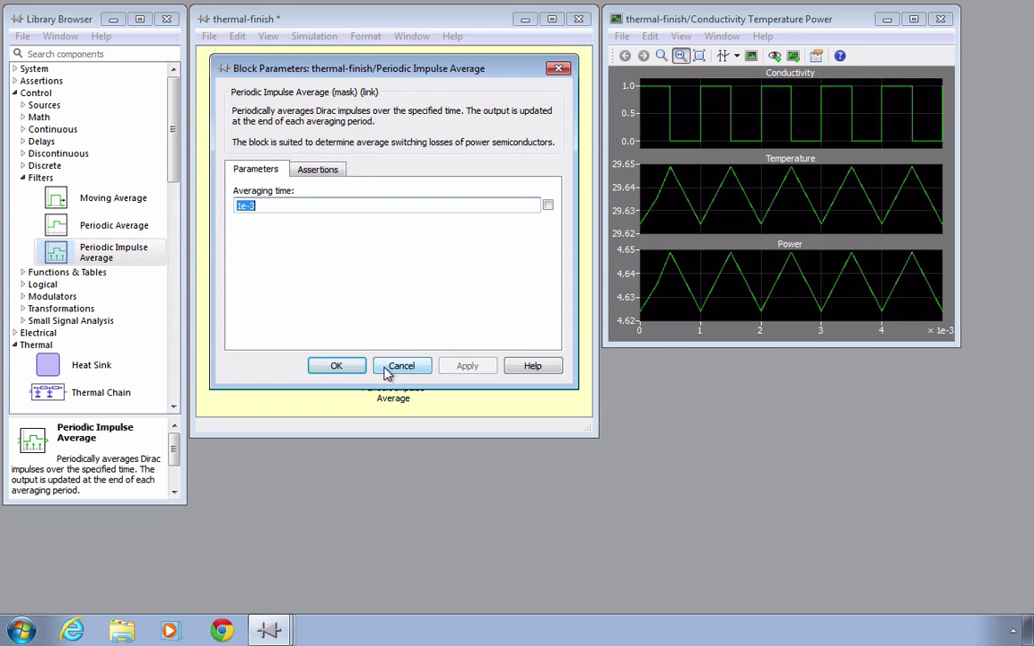
{"action": "left_click", "coordinate": [358, 365]}
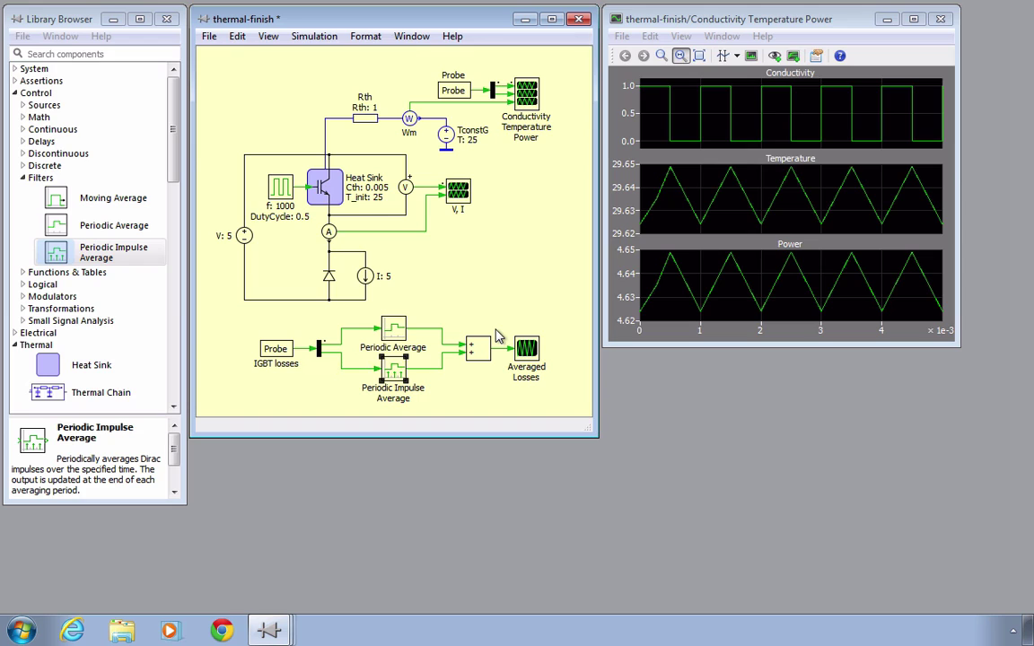
Open the Averaged Losses scope, read losses settling near 4.66 after 2 ms, and return to the schematic.
{"action": "double_click", "coordinate": [527, 348]}
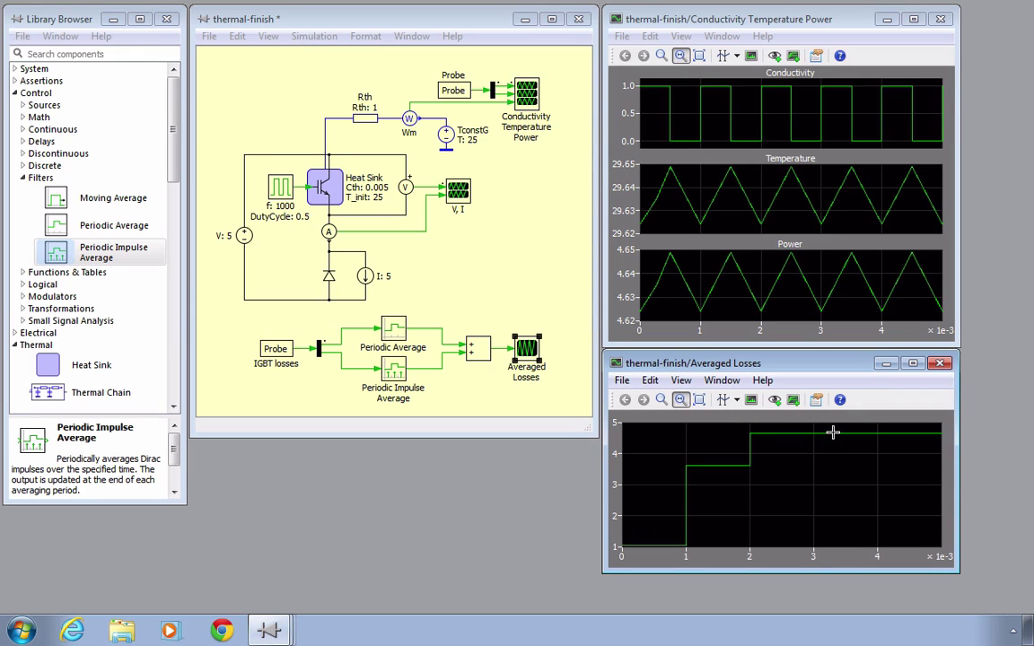
{"action": "mouse_move", "coordinate": [832, 432]}
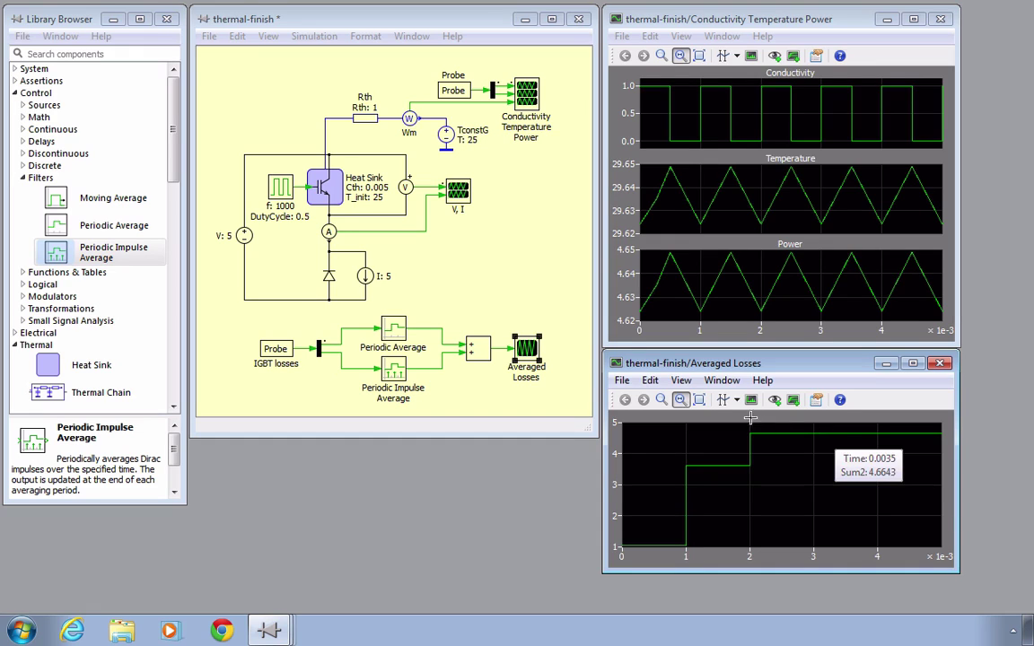
{"action": "left_click", "coordinate": [554, 314]}
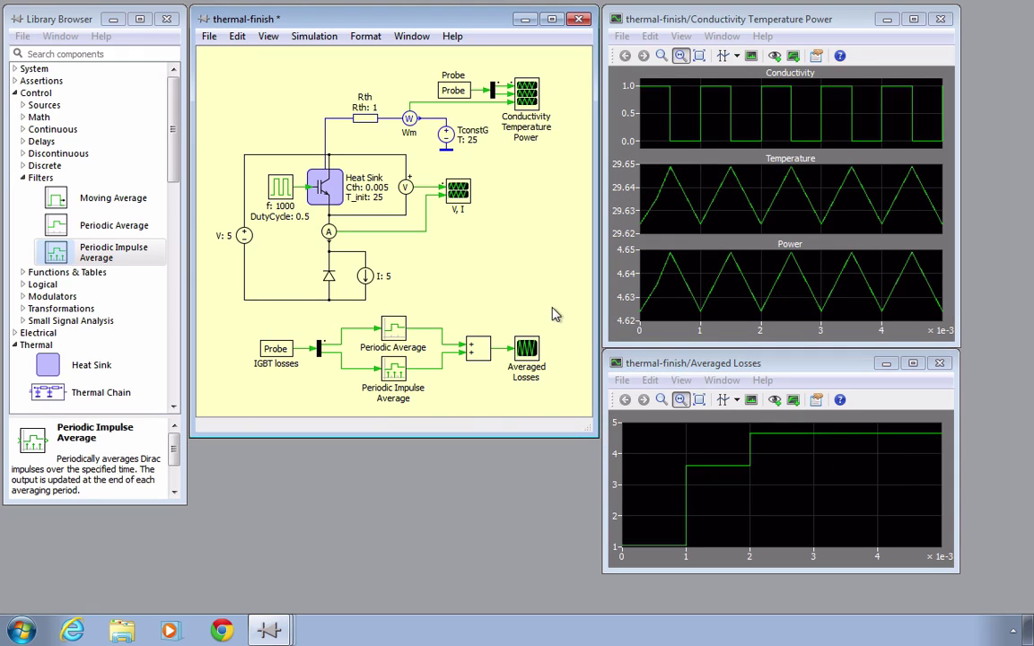